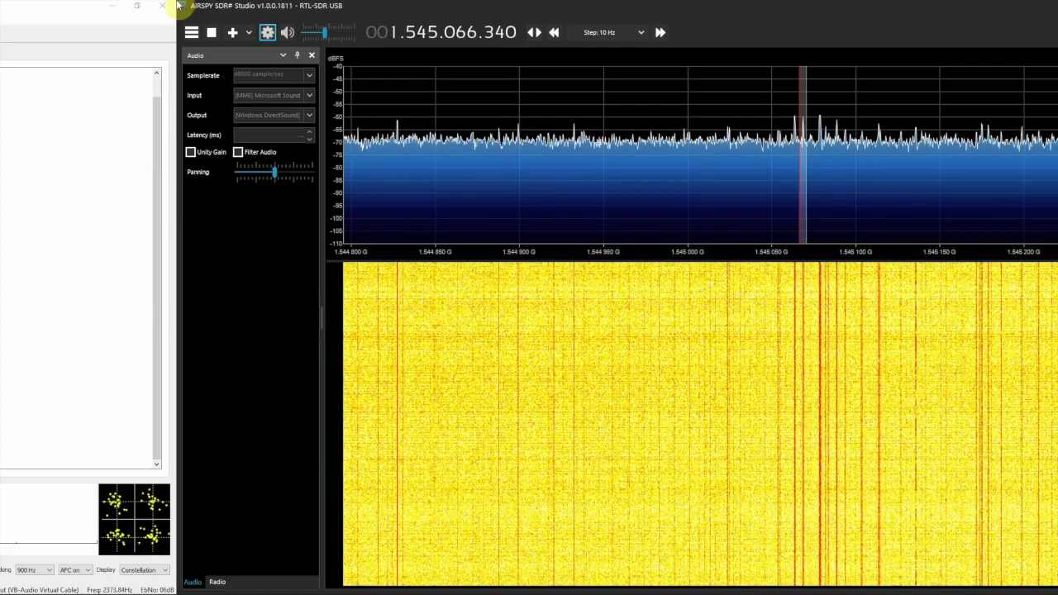
- Check the RTL-SDR device settings, then hide the Audio settings panel from the sidebar
left_click(267, 32)
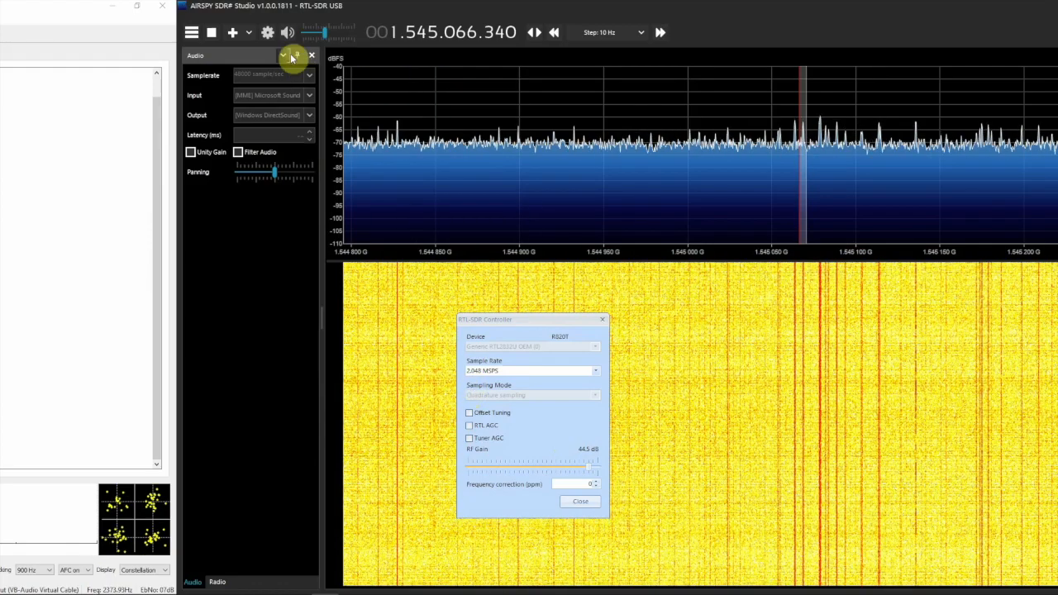
left_click(602, 320)
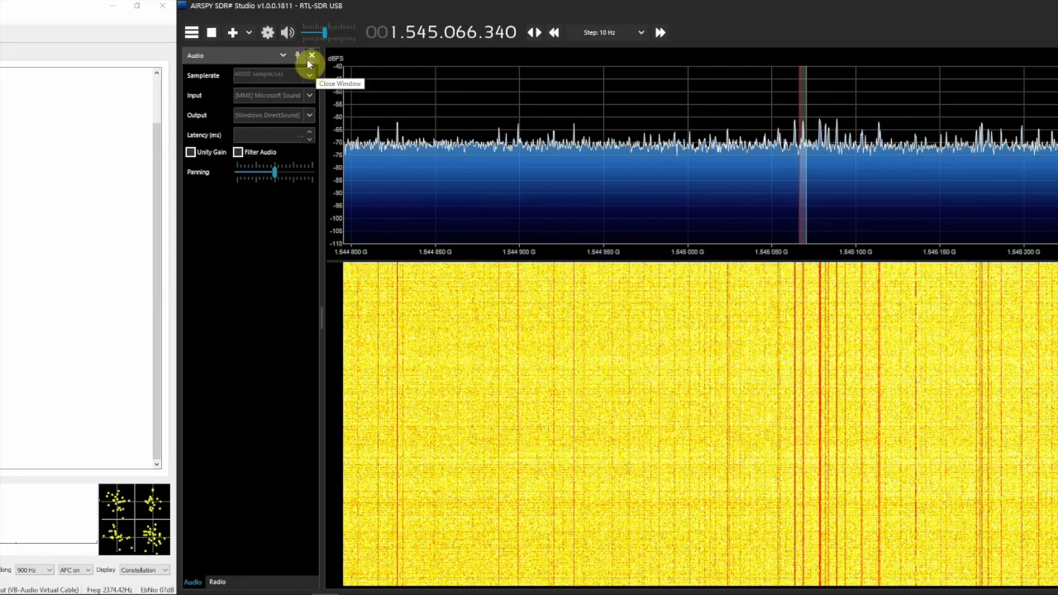
right_click(311, 56)
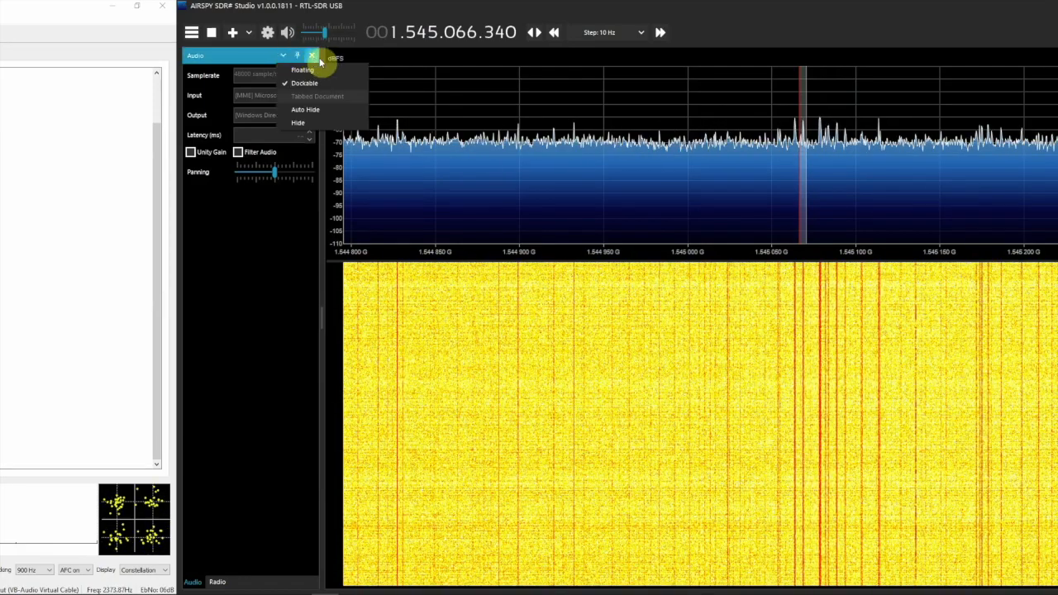
left_click(297, 123)
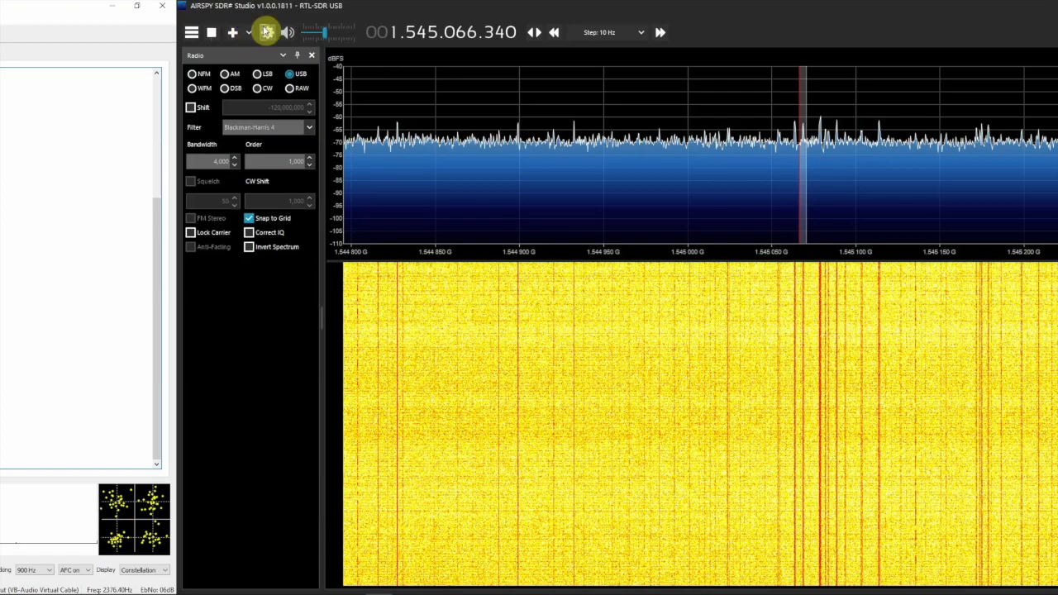
- Reopen the device settings briefly, then show the Audio panel again from the panels menu
left_click(268, 32)
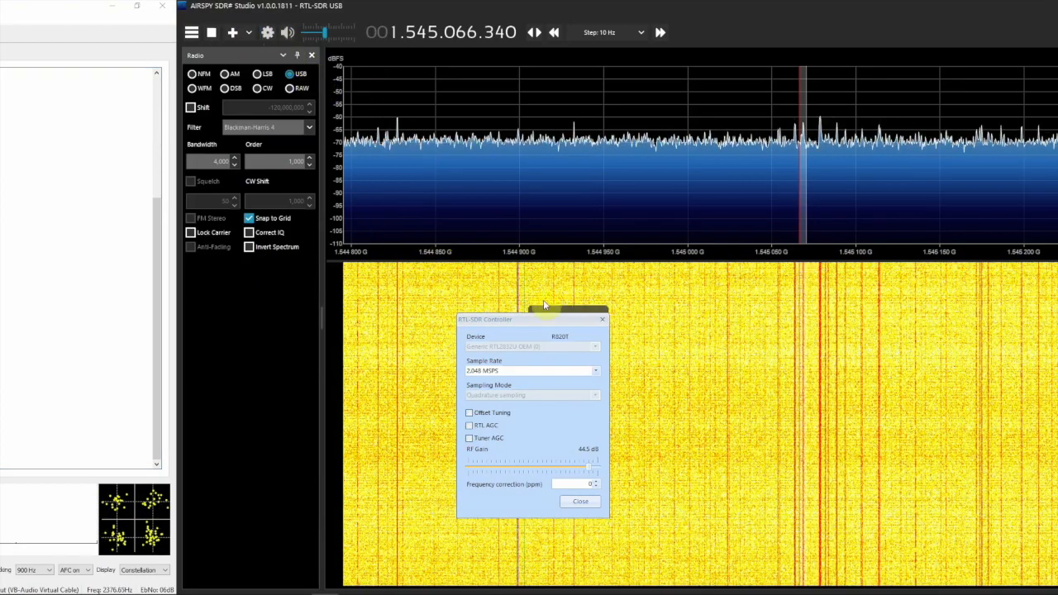
left_click(602, 319)
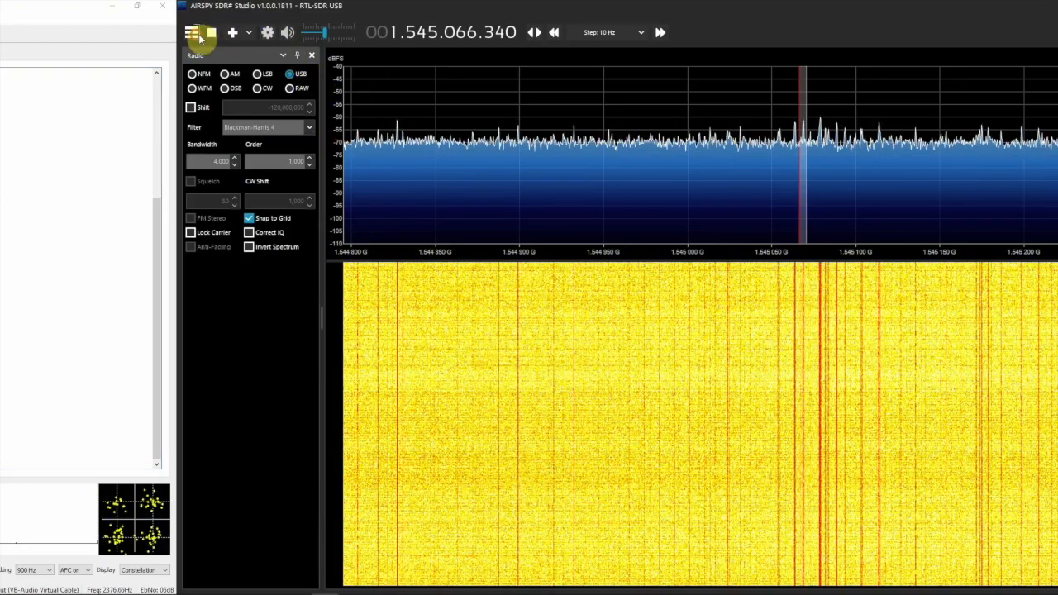
left_click(192, 33)
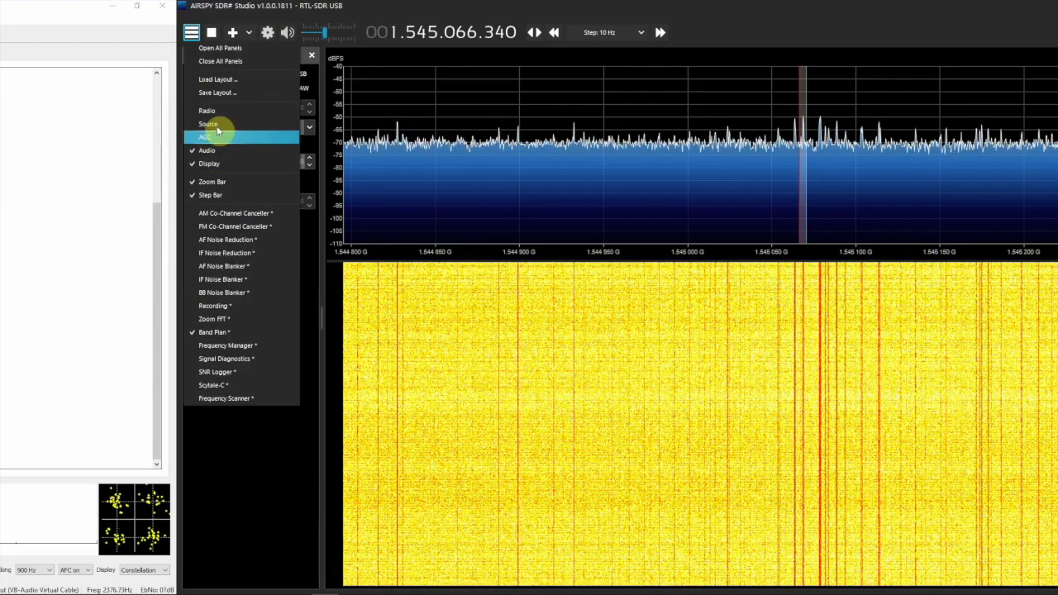
left_click(207, 150)
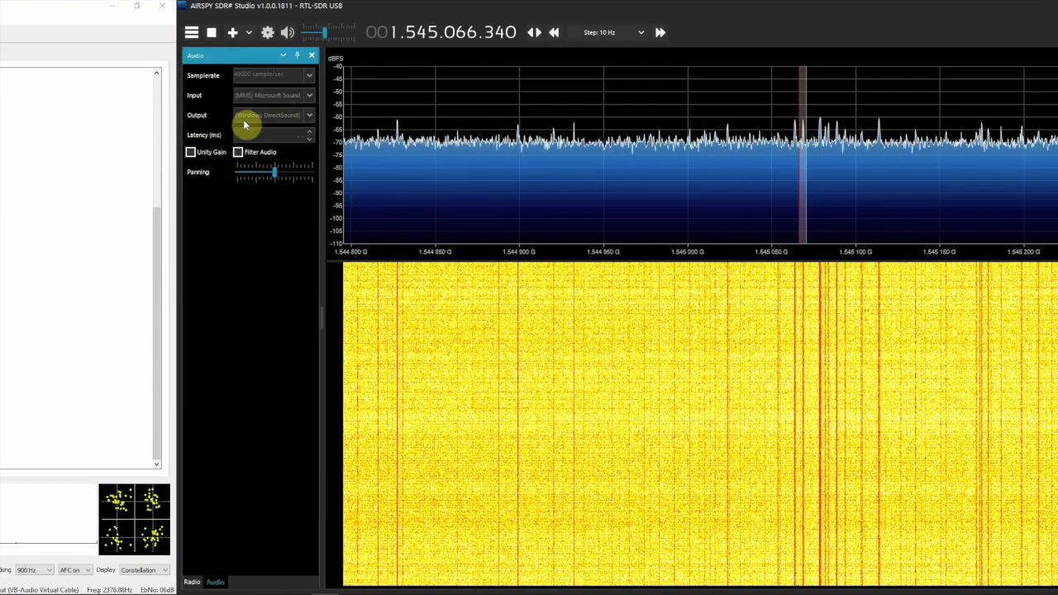